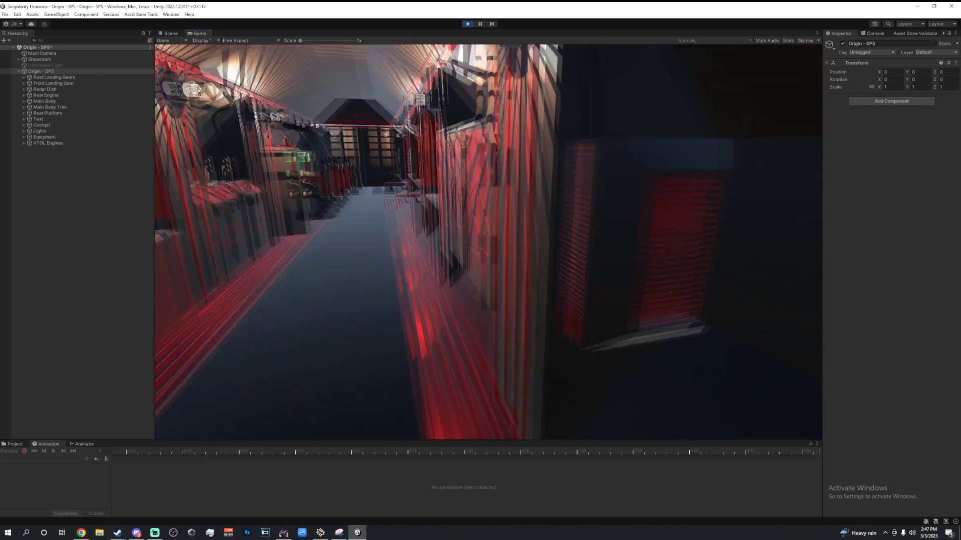
# Step: Walk through the ship's interior in play mode, inspect the ship from outside, and stop play mode
pyautogui.press('w')
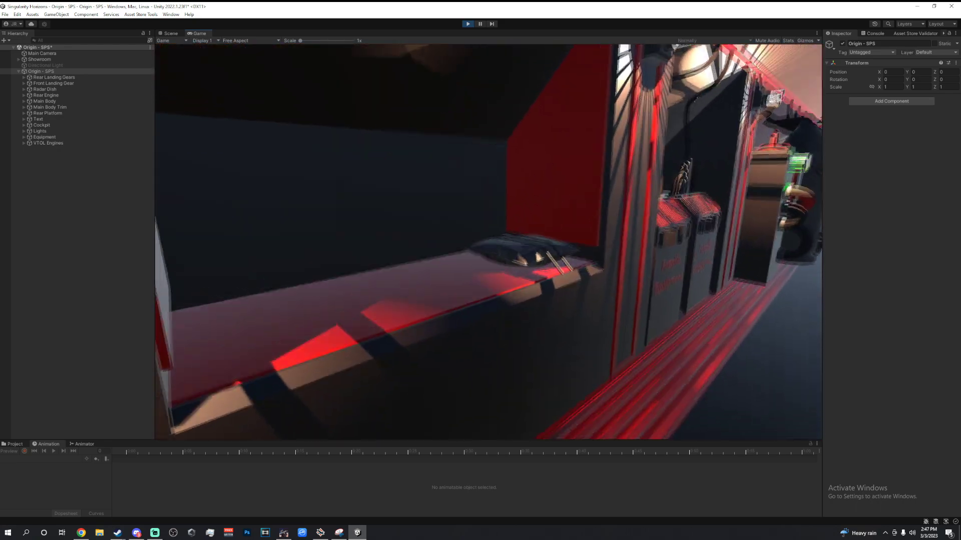
pyautogui.press('w')
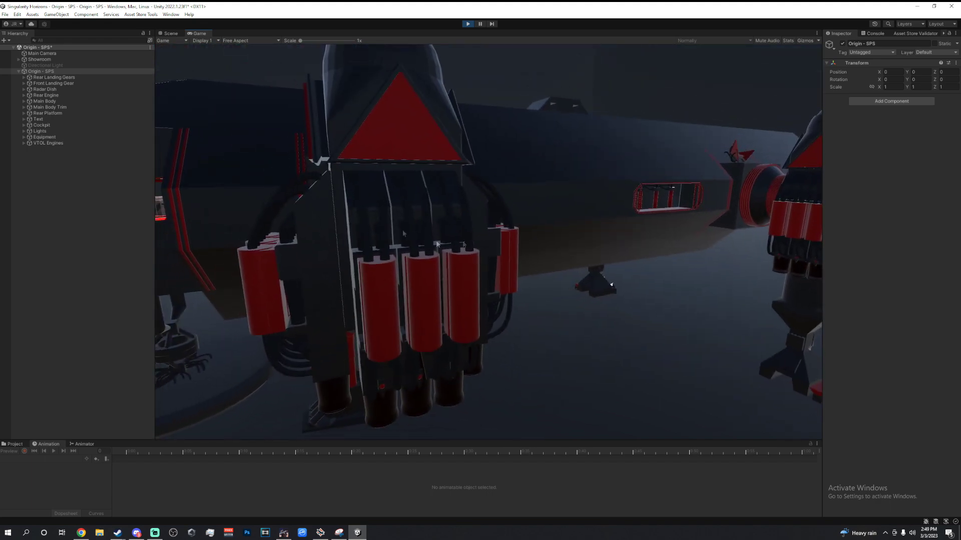
pyautogui.click(467, 24)
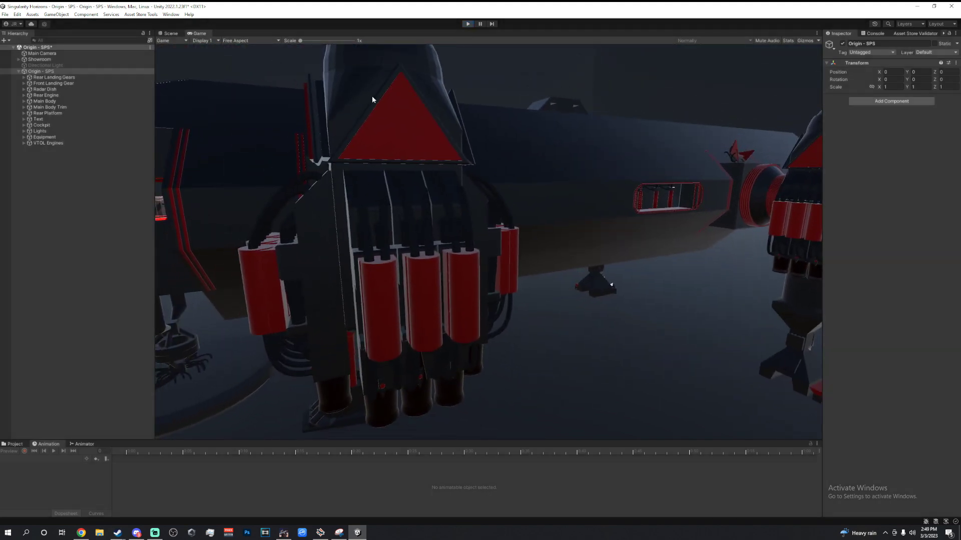
# Step: Preview the Front Landing Gear's Front_Landing_Gears_Up and Front_Landing_Gears_Down animation clips in the scene
pyautogui.keyDown('alt'); pyautogui.moveTo(373, 99); pyautogui.dragTo(405, 93); pyautogui.keyUp('alt')
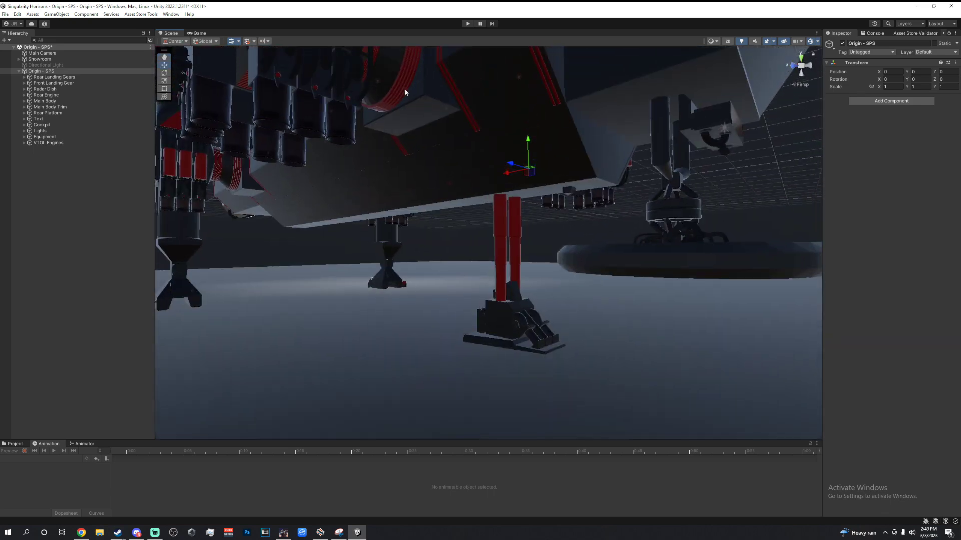
pyautogui.click(99, 84)
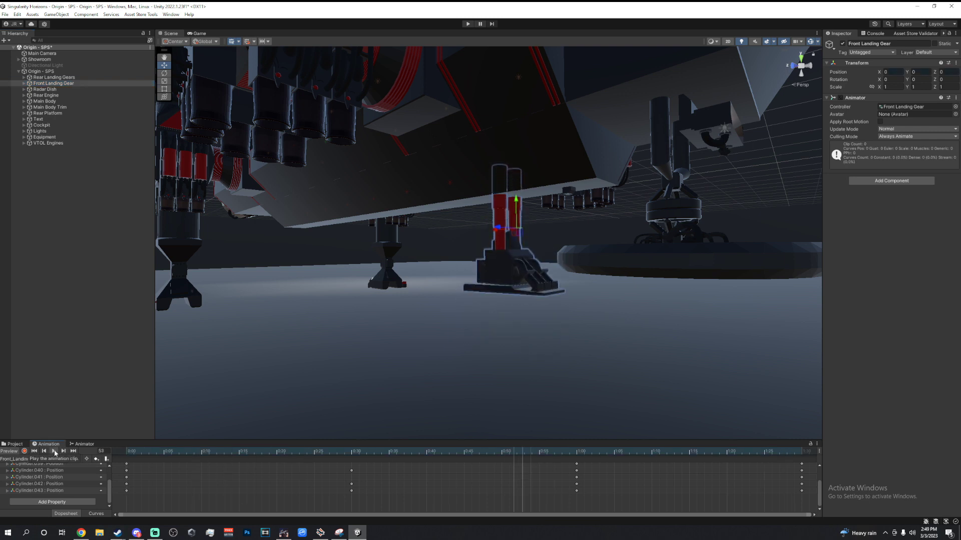
pyautogui.keyDown('alt'); pyautogui.moveTo(475, 302); pyautogui.dragTo(423, 319); pyautogui.keyUp('alt')
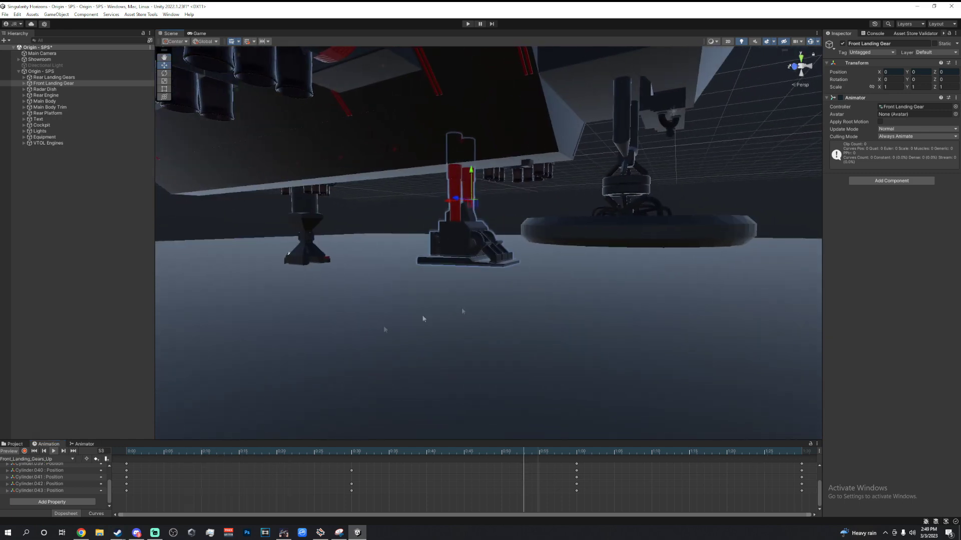
pyautogui.click(39, 461)
pyautogui.click(40, 467)
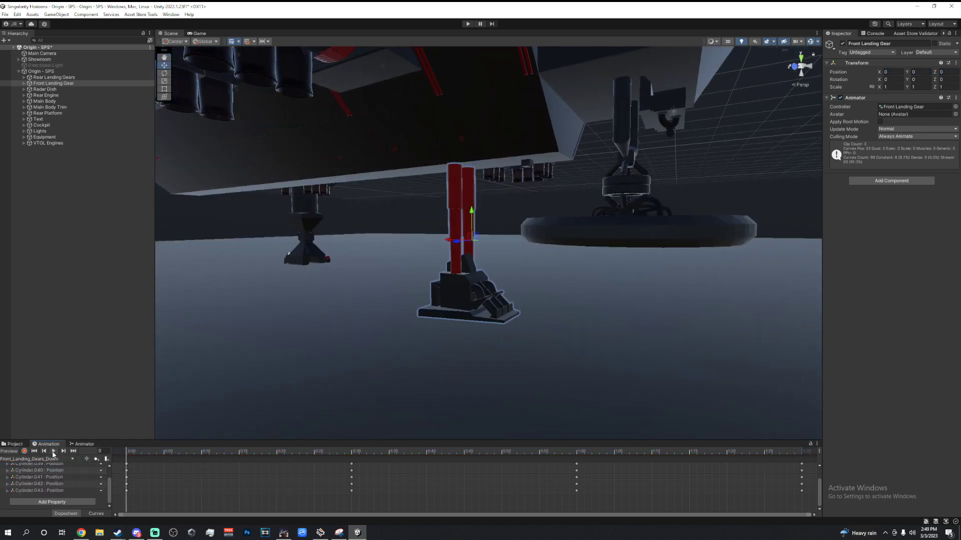
pyautogui.click(53, 451)
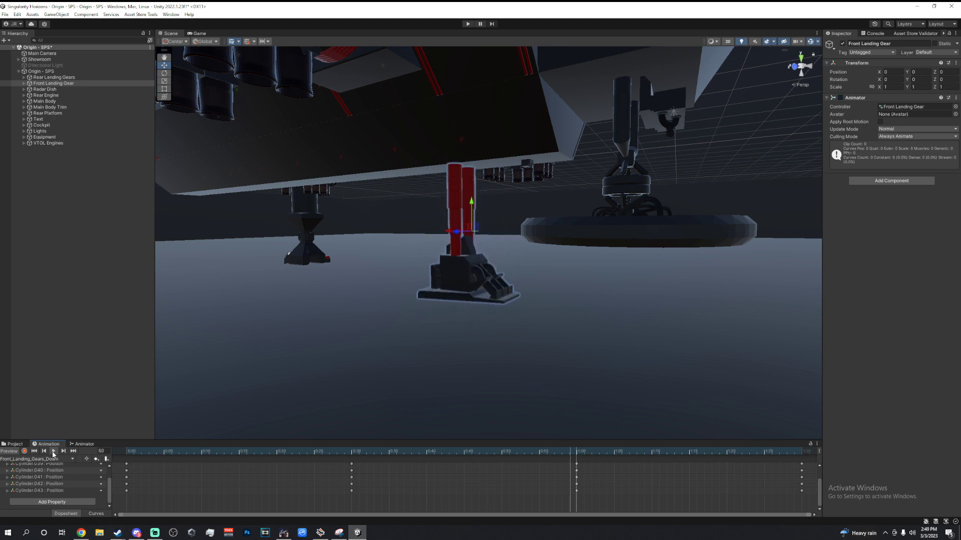
# Step: Preview the Rear Landing Gears' Rear_Landing_Gears_Up and Rear_Landing_Gears_Down animation clips
pyautogui.moveTo(161, 412); pyautogui.dragTo(394, 332, button='right')
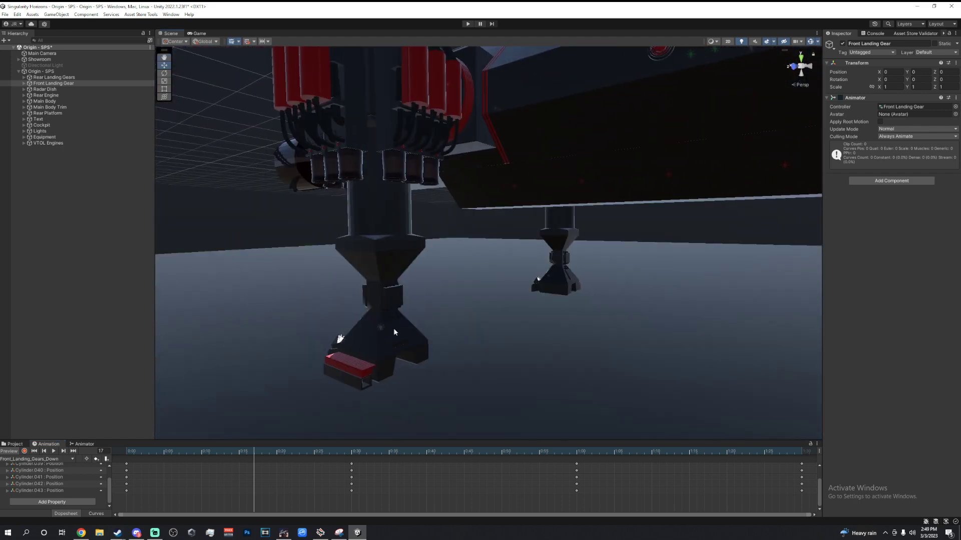
pyautogui.click(63, 78)
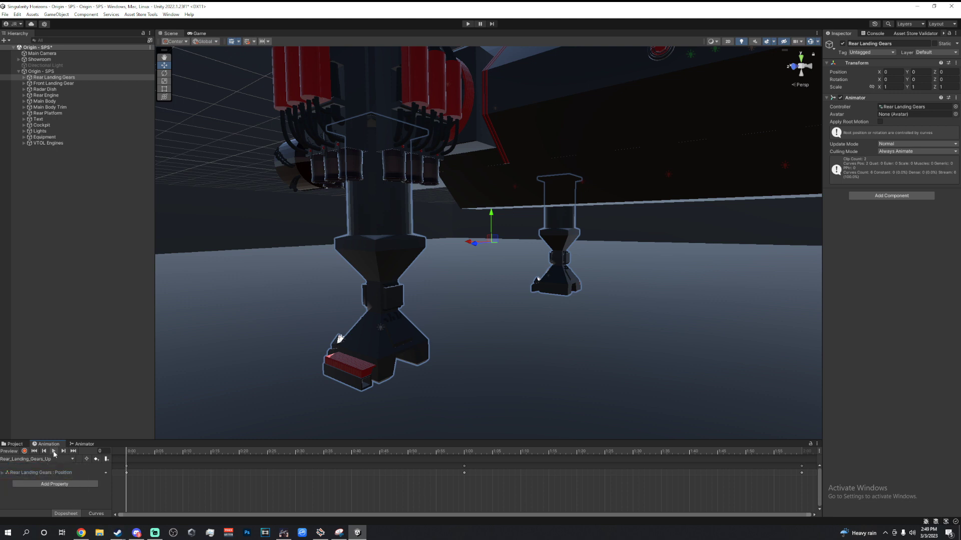
pyautogui.click(54, 451)
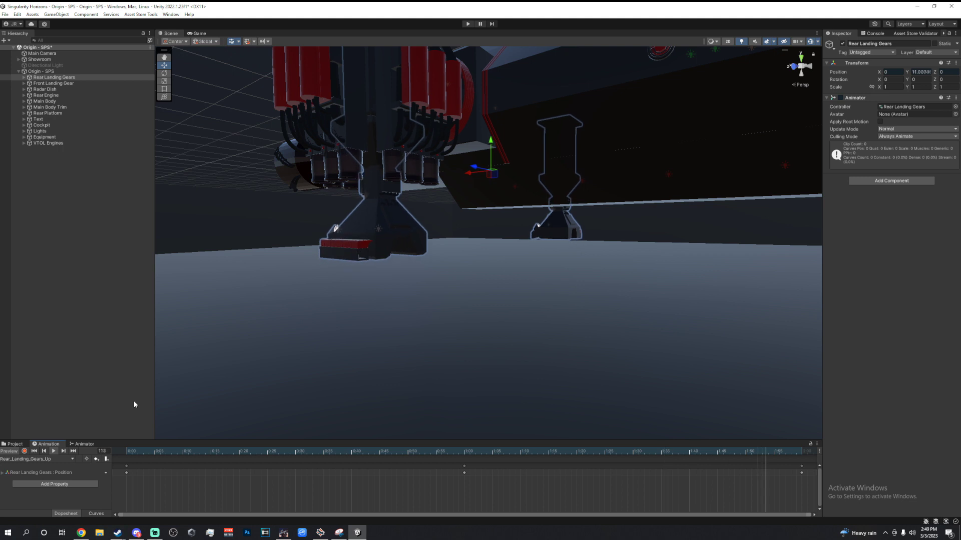
pyautogui.click(49, 459)
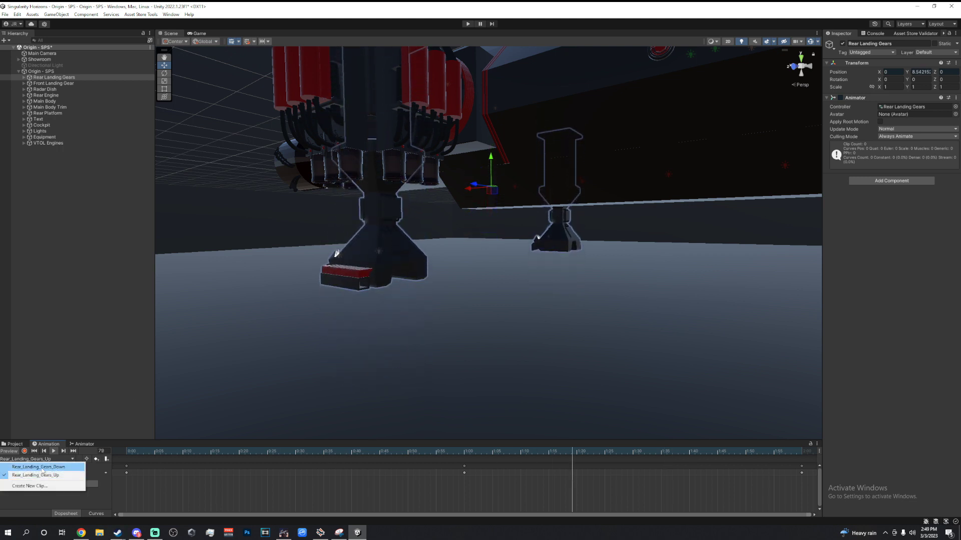
pyautogui.click(43, 468)
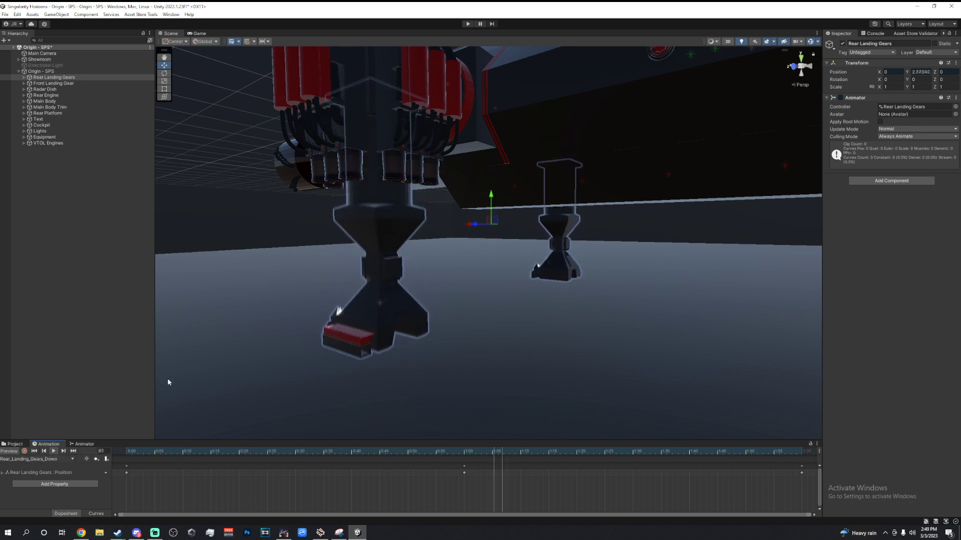
# Step: Preview the Rear Platform's Rear_Platform_Down and Rear_Platform_Up animation clips from outside the ship
pyautogui.keyDown('alt'); pyautogui.moveTo(225, 375); pyautogui.dragTo(369, 369); pyautogui.keyUp('alt')
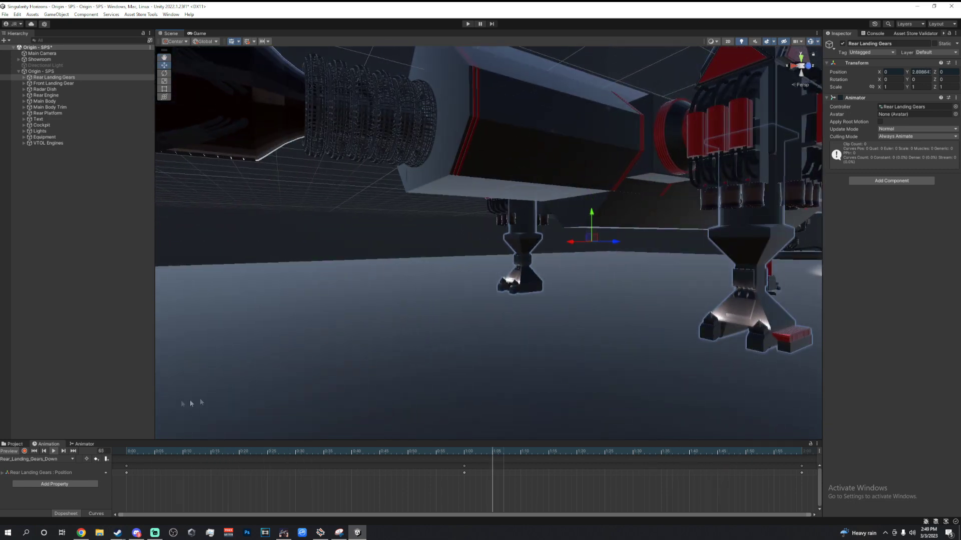
pyautogui.click(46, 113)
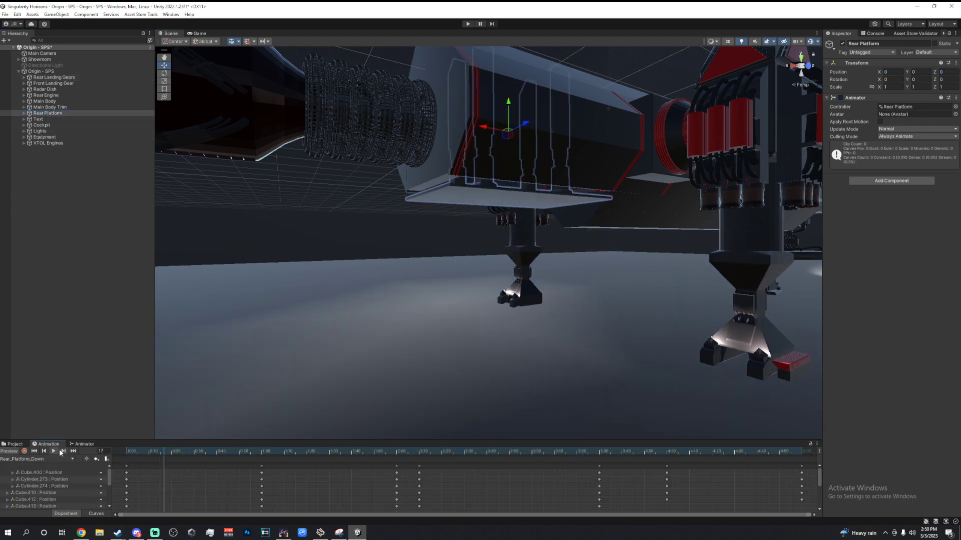
pyautogui.click(312, 216)
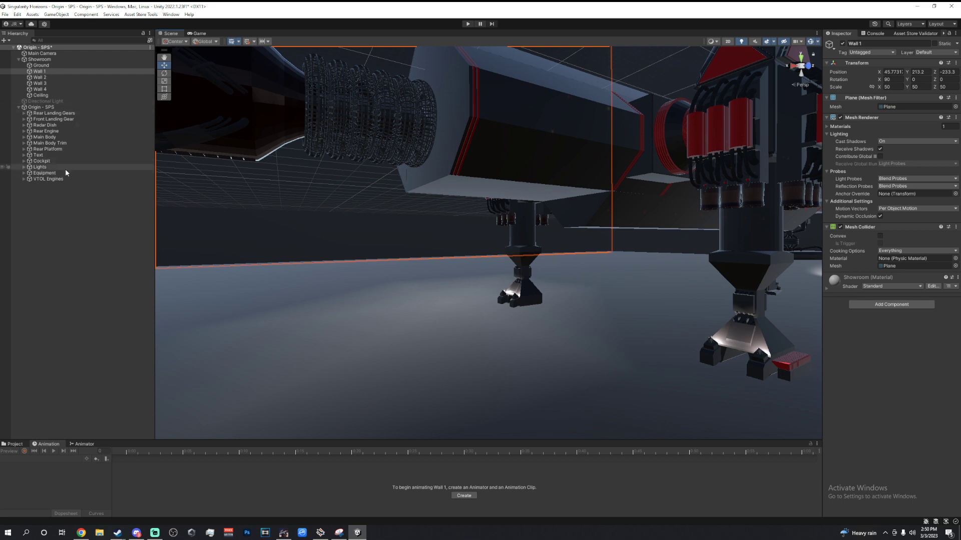
pyautogui.click(64, 150)
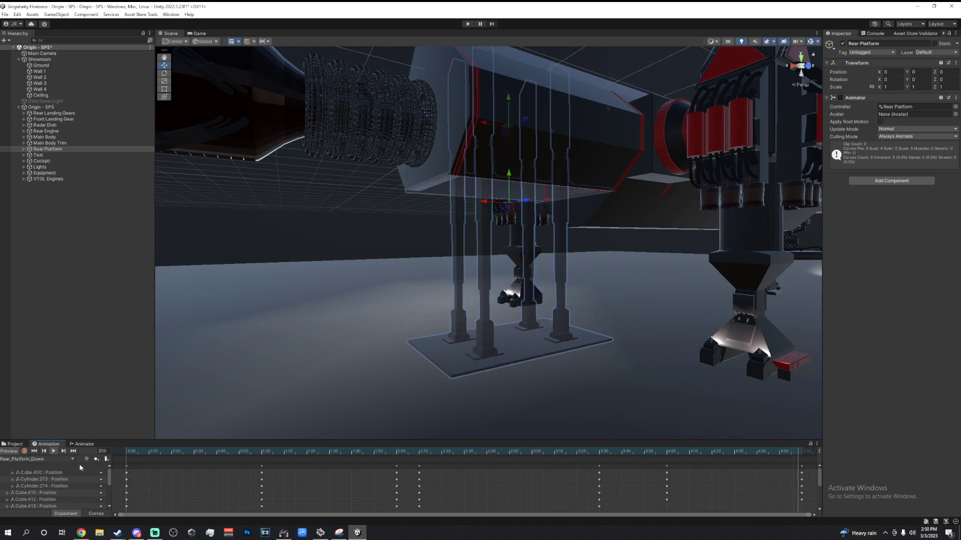
pyautogui.click(59, 475)
pyautogui.click(53, 452)
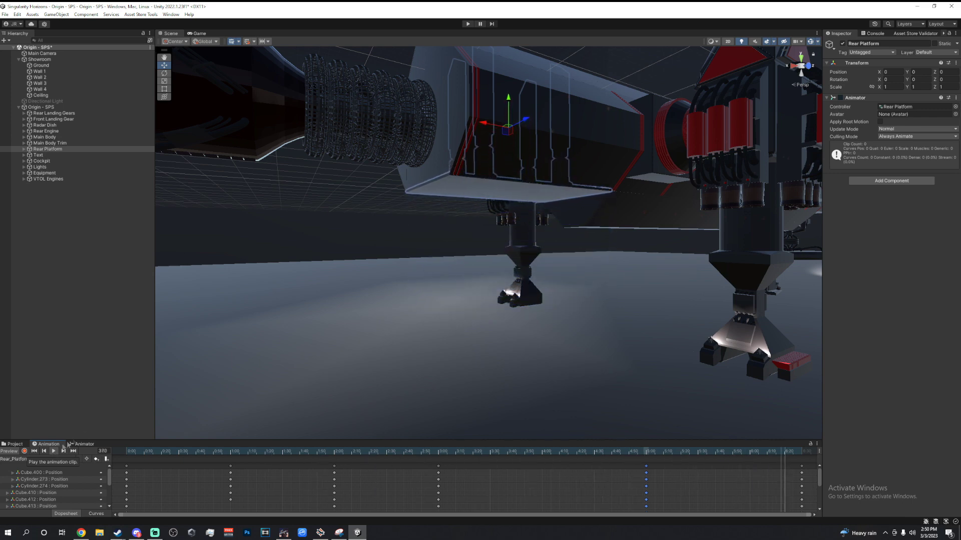
# Step: Examine the Rear Platform's motion from inside the ship, switching its preview to the Rear_Platform_Down clip
pyautogui.moveTo(363, 370); pyautogui.dragTo(257, 381, button='right')
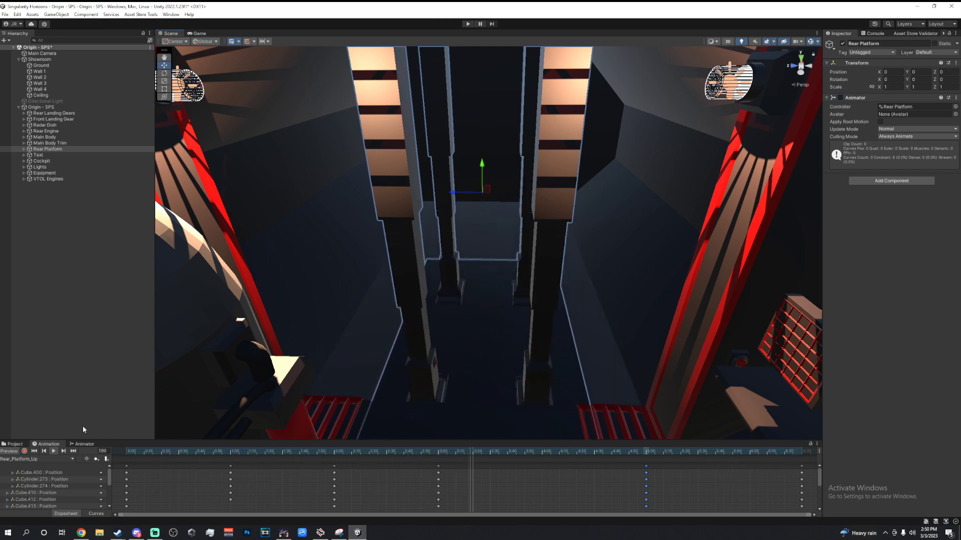
pyautogui.click(55, 459)
pyautogui.click(32, 467)
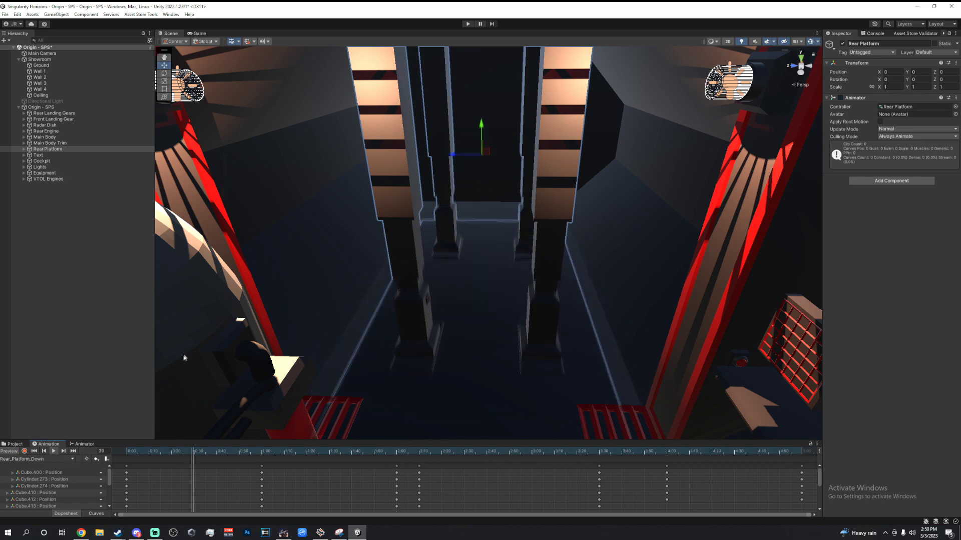
# Step: Preview the Seat1_Out and Seat1_In animation clips of Seat 1 in the Equipment group's Seats
pyautogui.moveTo(320, 396); pyautogui.dragTo(280, 280, button='right')
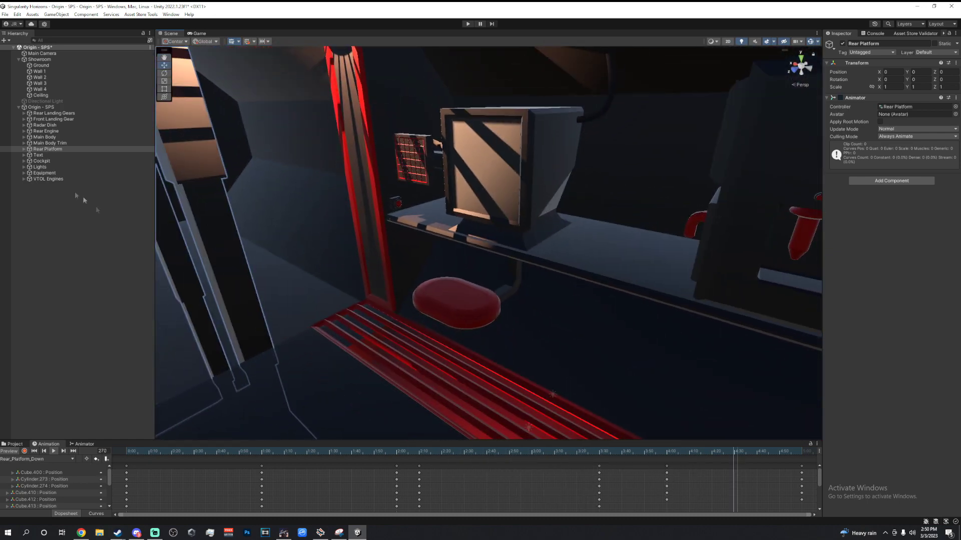
pyautogui.click(23, 173)
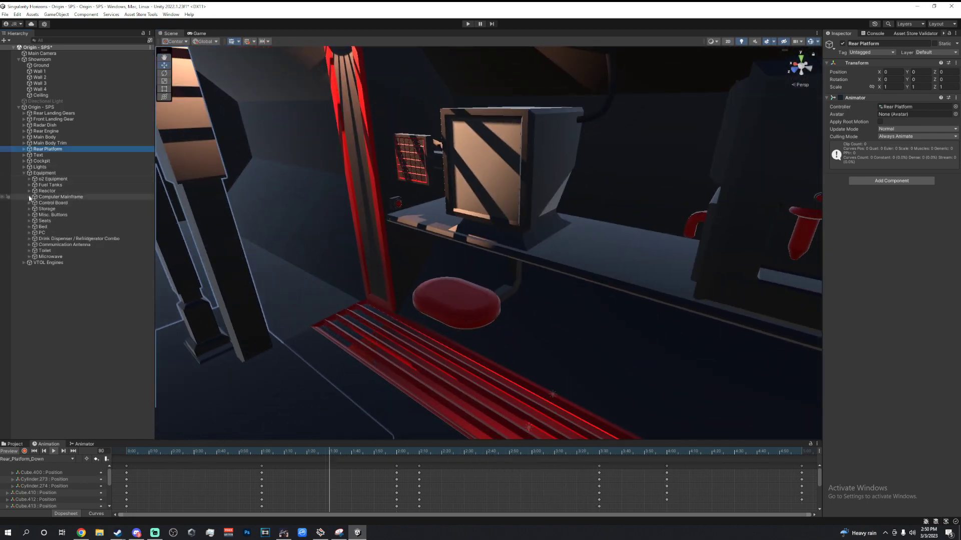
pyautogui.click(30, 221)
pyautogui.click(29, 221)
pyautogui.click(49, 228)
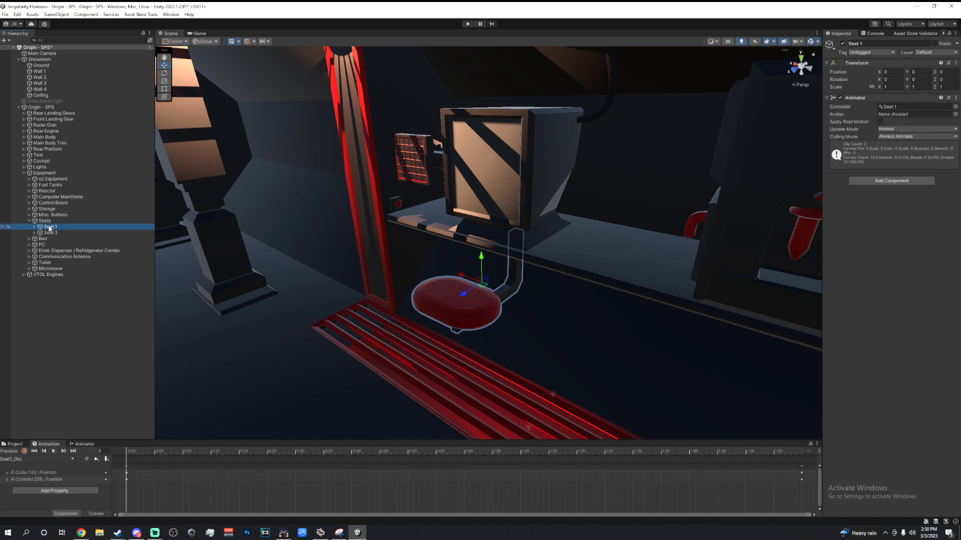
pyautogui.click(55, 451)
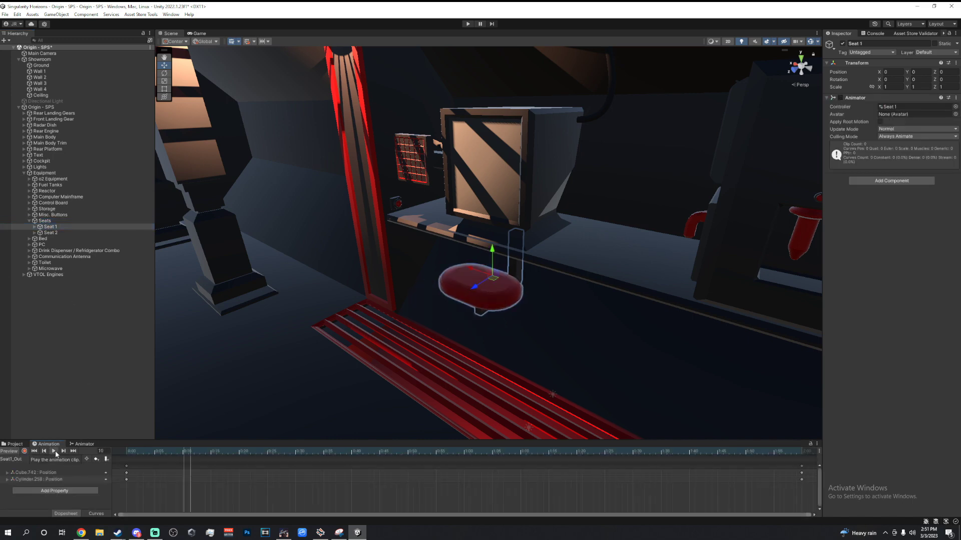
pyautogui.click(32, 458)
pyautogui.click(40, 465)
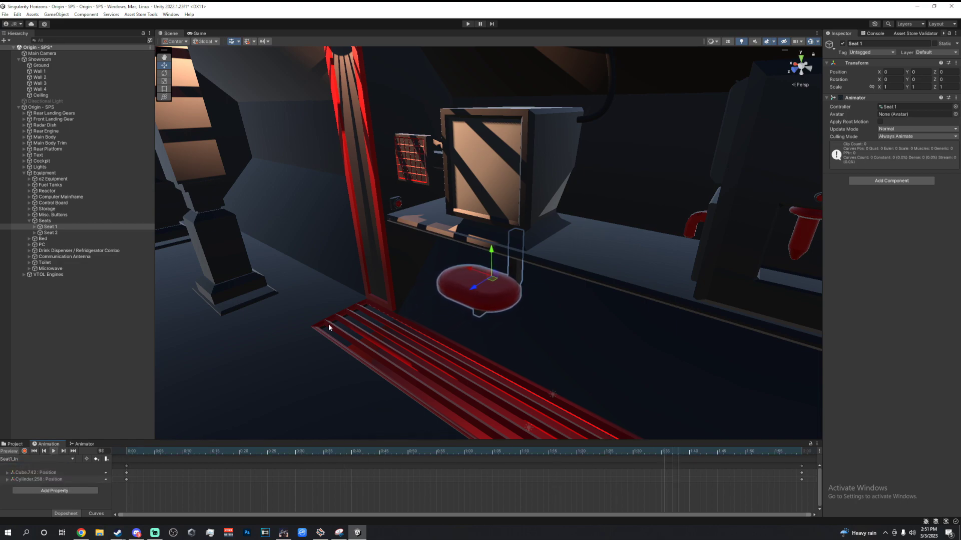
# Step: Collapse the Seats group, select Misc. Buttons, and examine the ship's interior from the cargo area toward the cockpit
pyautogui.moveTo(328, 324); pyautogui.dragTo(607, 279, button='right')
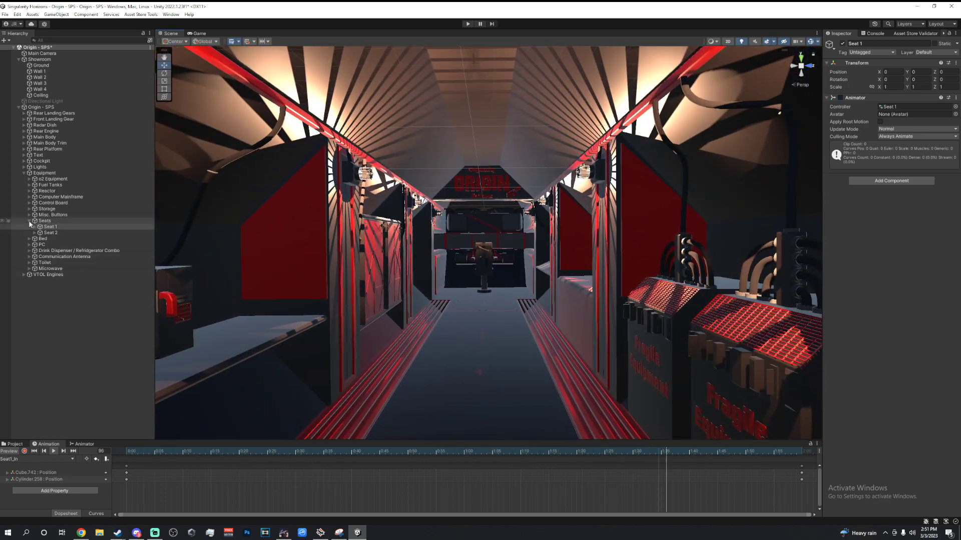
pyautogui.click(29, 221)
pyautogui.click(52, 214)
pyautogui.moveTo(320, 251); pyautogui.dragTo(457, 296, button='right')
pyautogui.press('w')
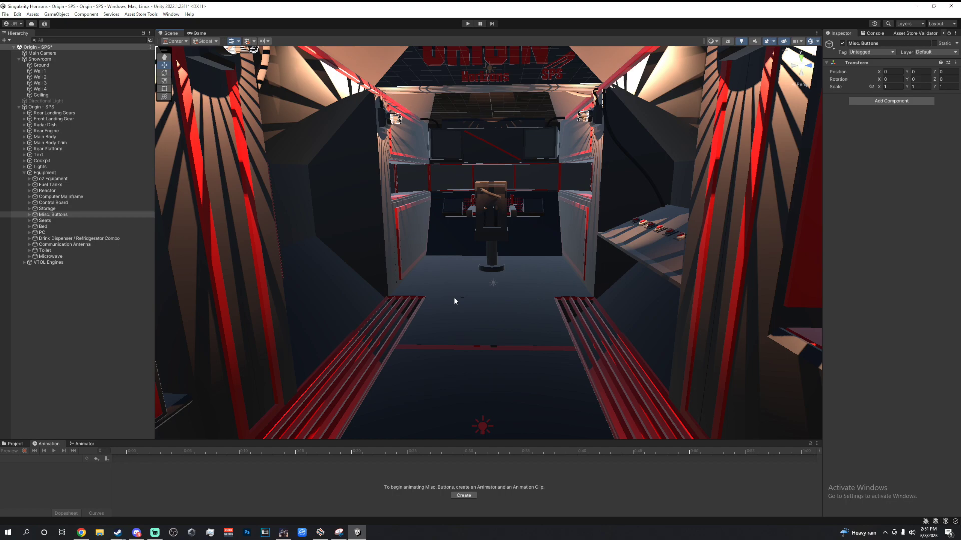
pyautogui.moveTo(455, 297); pyautogui.dragTo(115, 307, button='right')
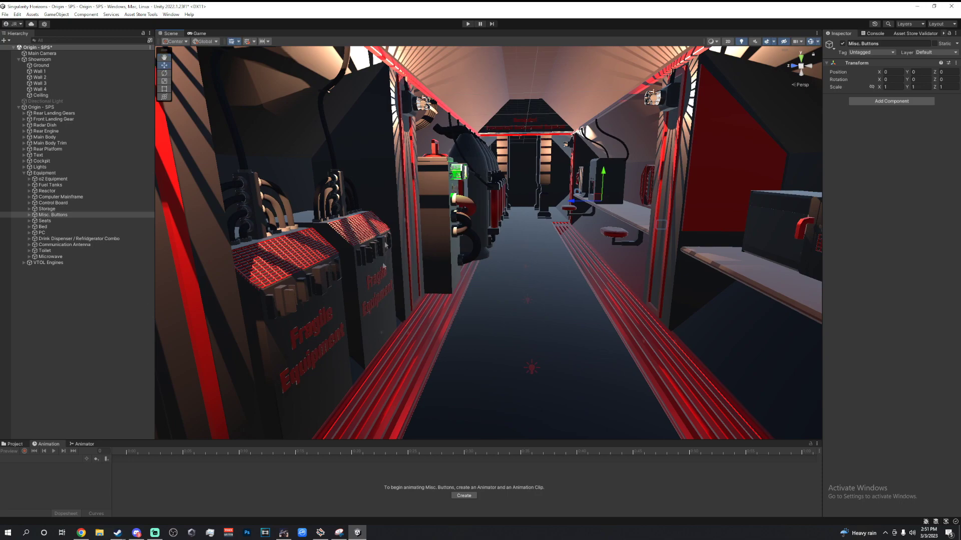
pyautogui.moveTo(390, 295); pyautogui.dragTo(789, 283, button='right')
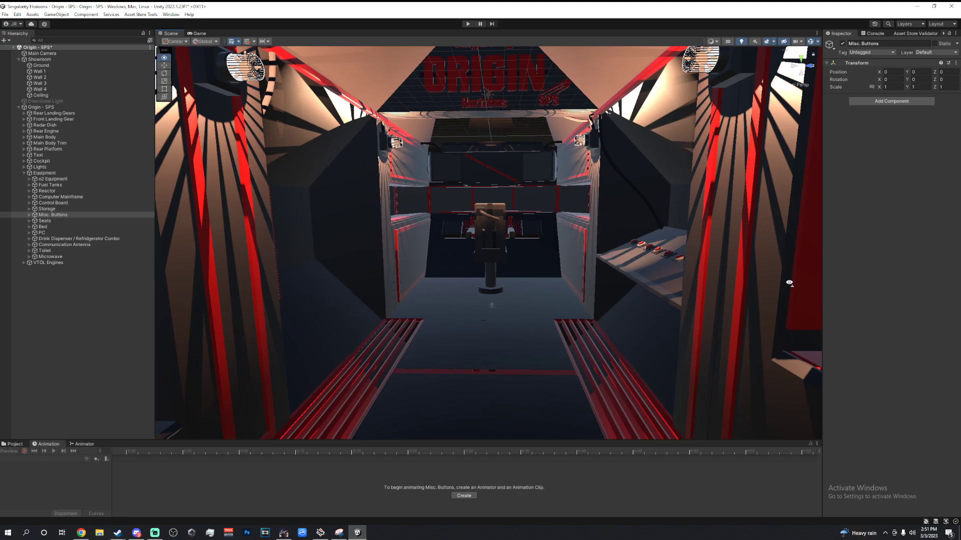
pyautogui.moveTo(789, 283); pyautogui.dragTo(714, 294, button='right')
pyautogui.press('w')
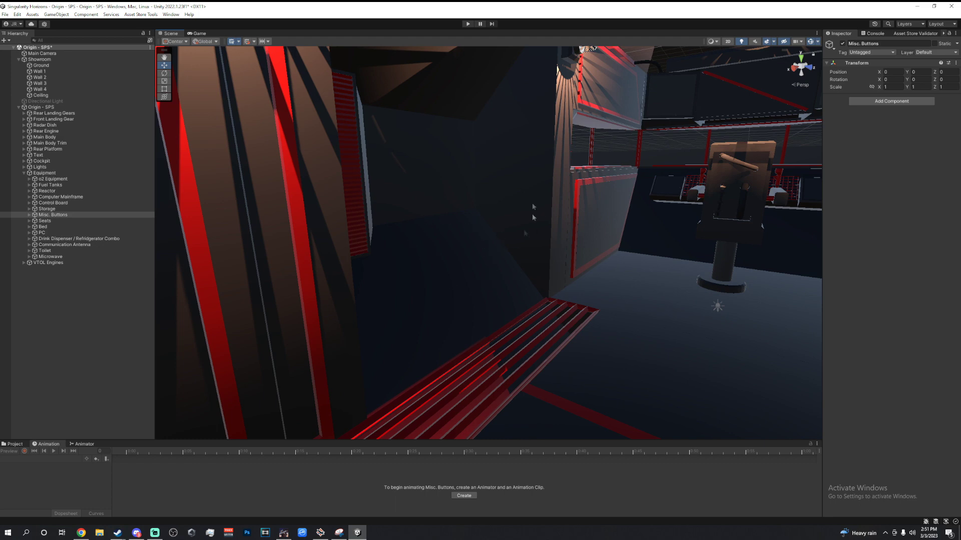
pyautogui.moveTo(545, 228); pyautogui.dragTo(623, 230, button='right')
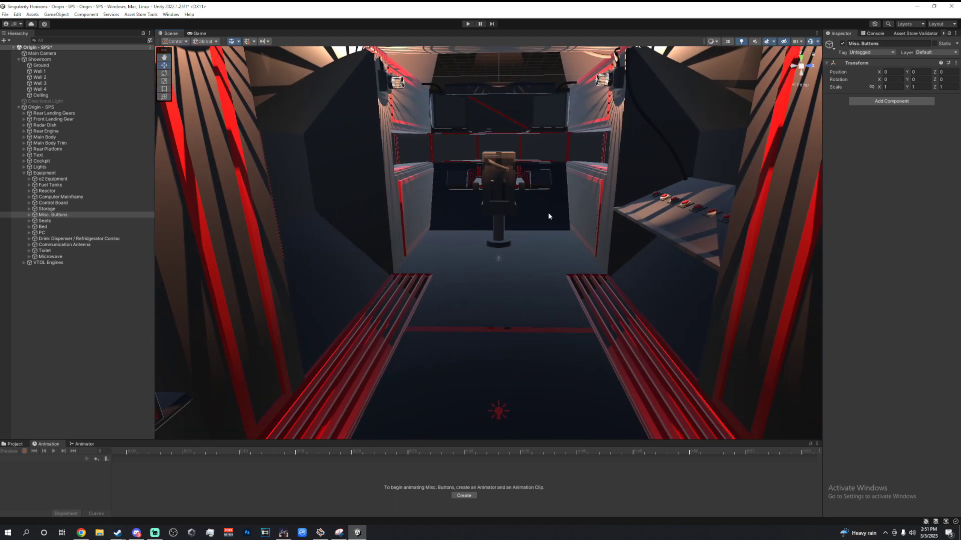
# Step: Select the Toilet in the Equipment group and preview its Toilet_Up animation in the floor before the cockpit
pyautogui.moveTo(549, 214); pyautogui.dragTo(509, 303, button='right')
pyautogui.press('w')
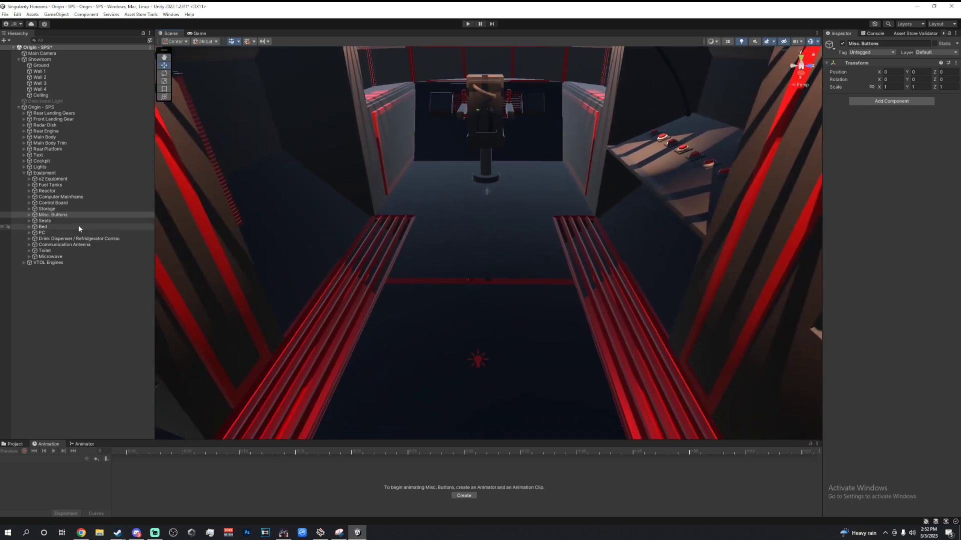
pyautogui.click(67, 252)
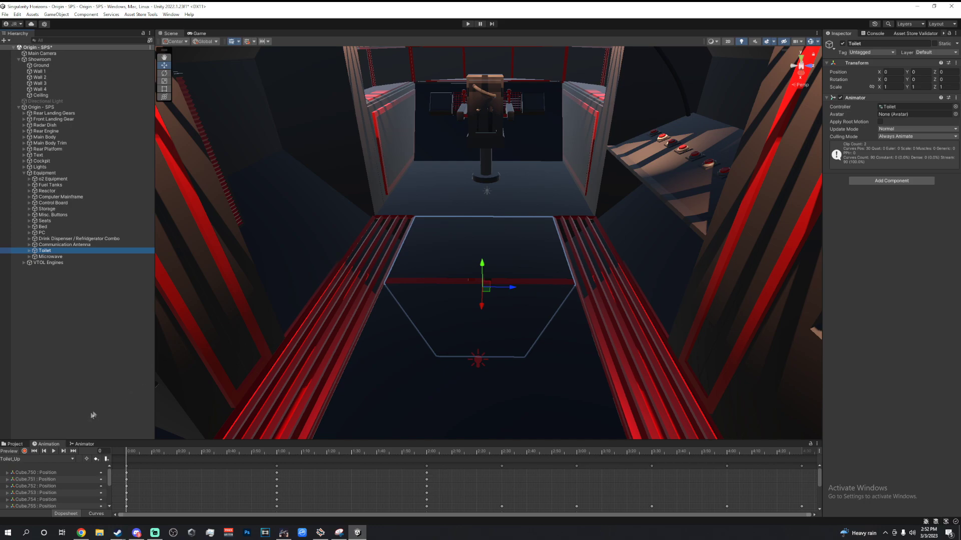
pyautogui.moveTo(380, 345); pyautogui.dragTo(431, 274, button='right')
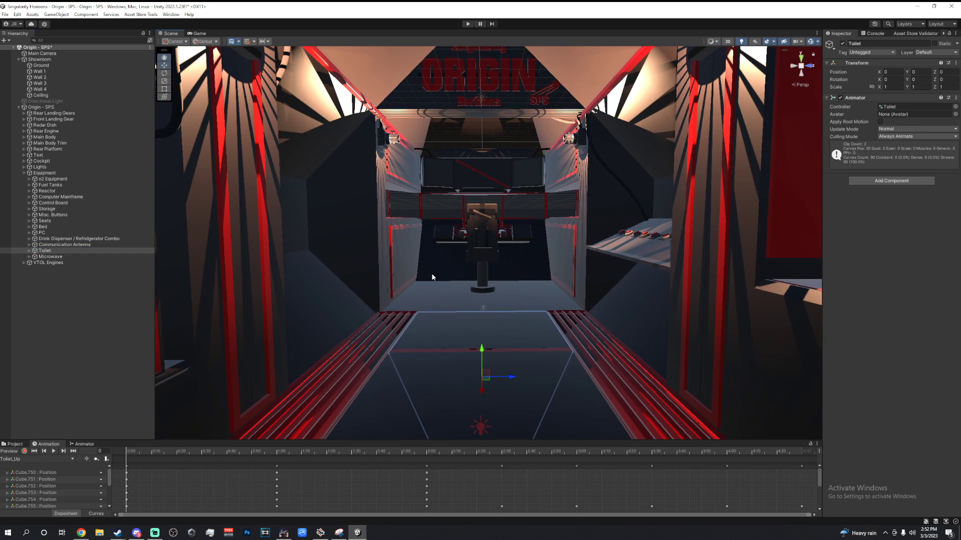
pyautogui.click(52, 451)
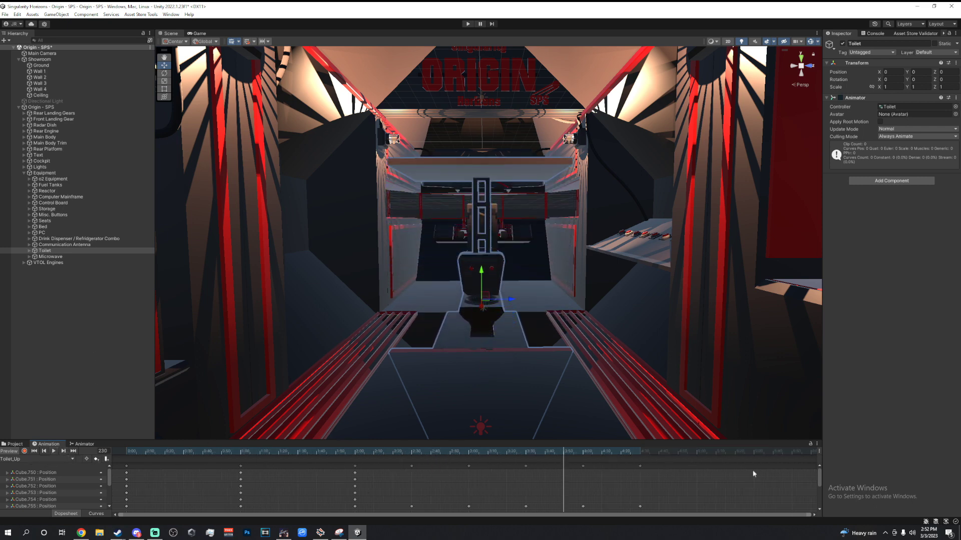
# Step: Examine the raised Toilet up close from the front and side, and its outlet on the ship's underside
pyautogui.scroll(5, 562, 333)
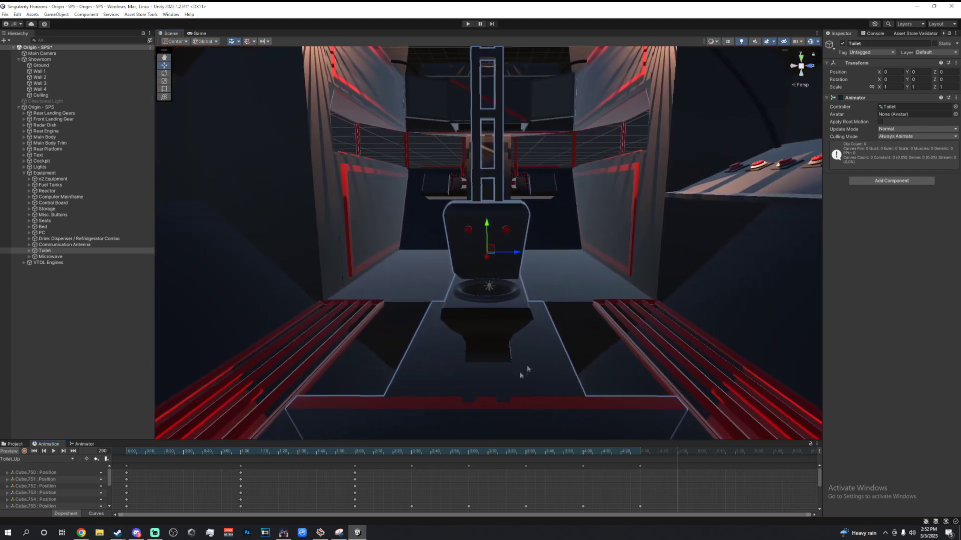
pyautogui.keyDown('alt'); pyautogui.moveTo(495, 303); pyautogui.dragTo(553, 317); pyautogui.keyUp('alt')
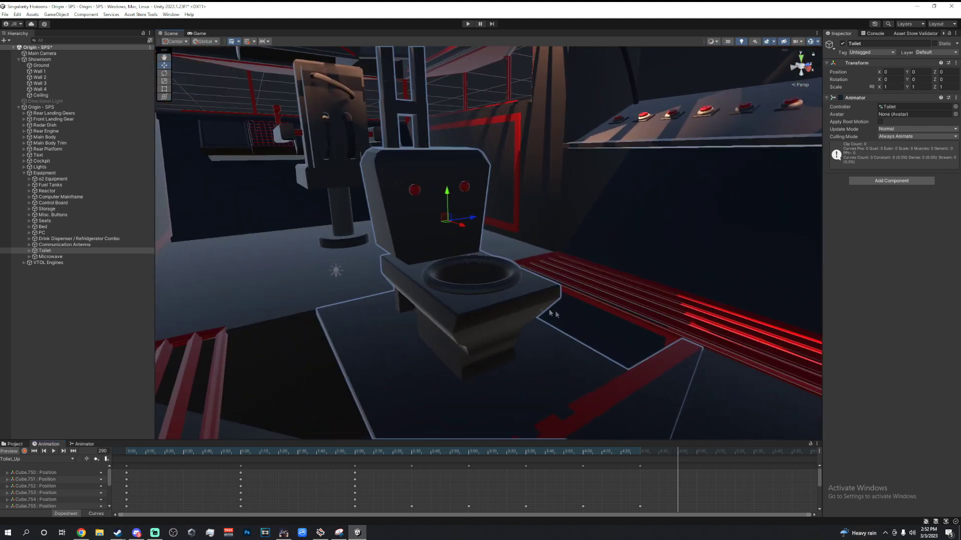
pyautogui.keyDown('alt'); pyautogui.moveTo(522, 284); pyautogui.dragTo(553, 214); pyautogui.keyUp('alt')
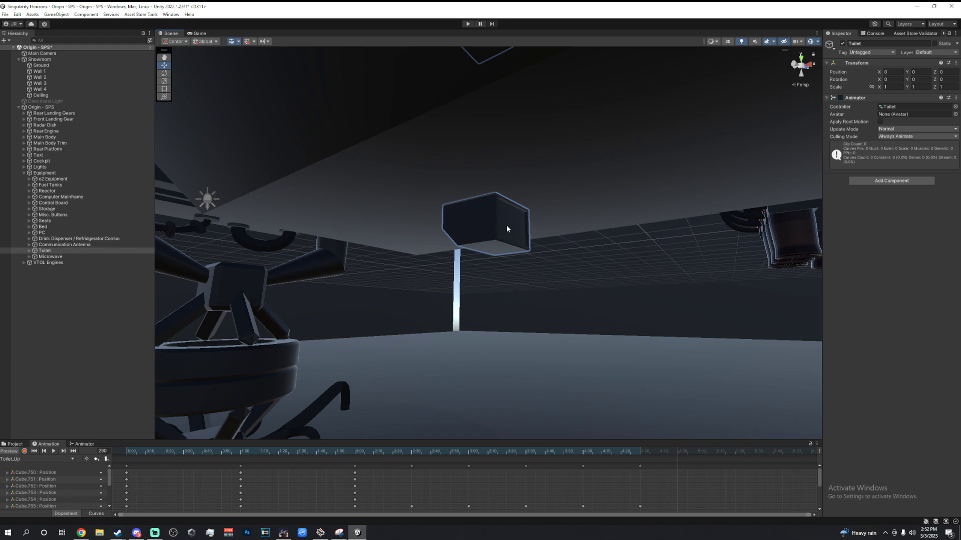
pyautogui.keyDown('alt'); pyautogui.moveTo(506, 225); pyautogui.dragTo(400, 280); pyautogui.keyUp('alt')
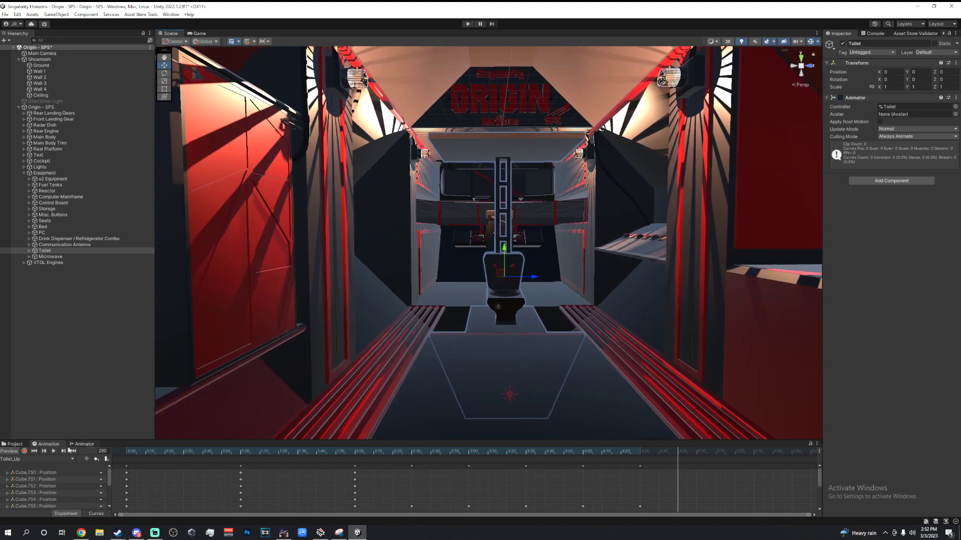
# Step: Switch the Toilet's preview to the Toilet_Down clip, play it, and pause it while the toilet is still raised
pyautogui.click(24, 467)
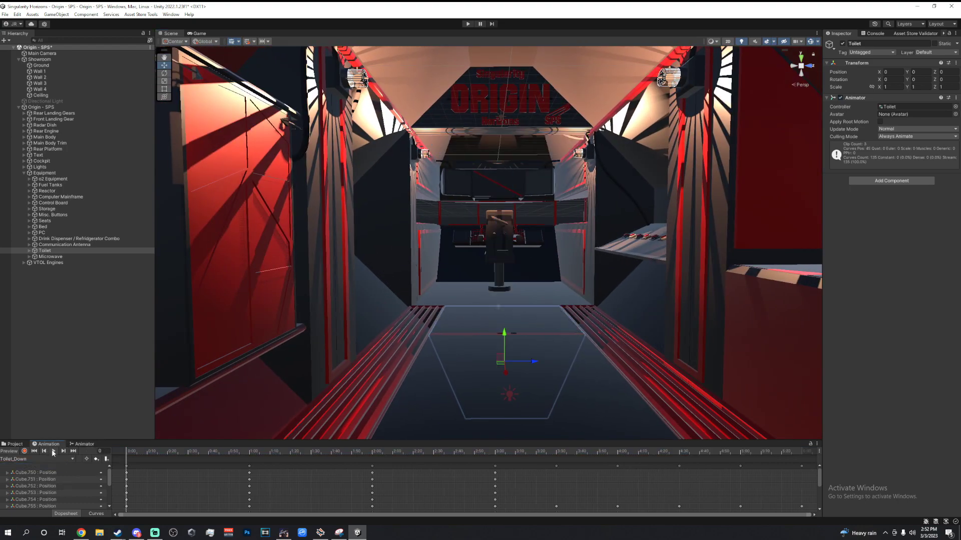
pyautogui.click(54, 451)
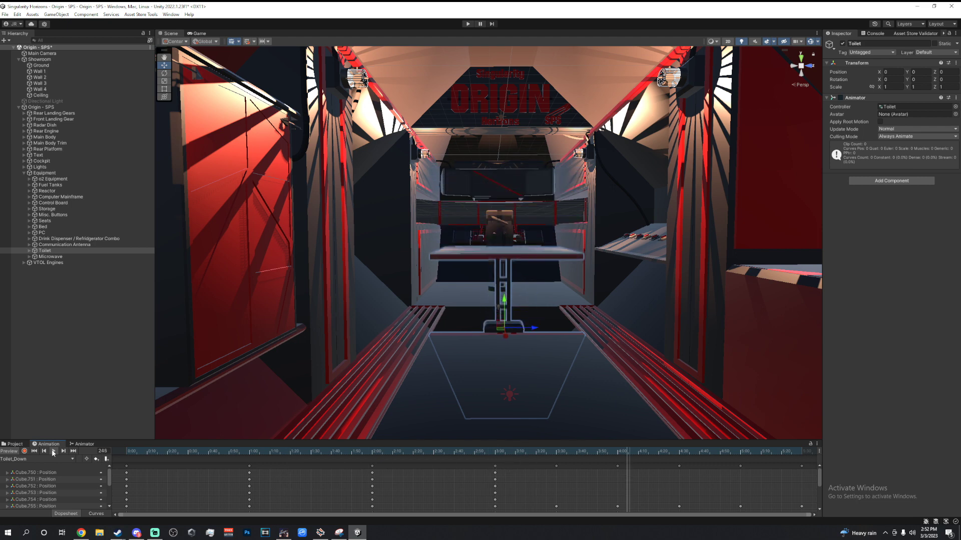
pyautogui.click(54, 451)
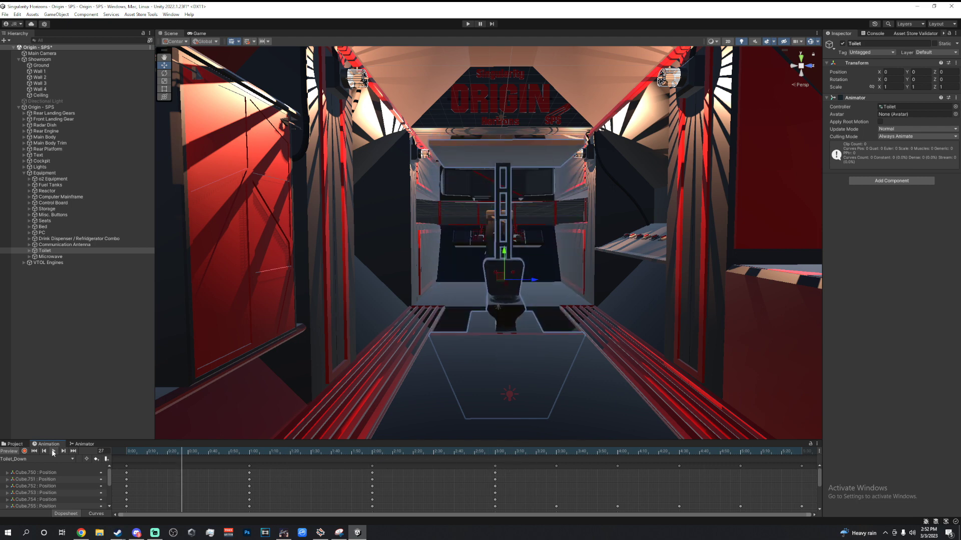
# Step: Examine the Toilet's bowl from above, resuming the Toilet_Down preview to watch it fold into the floor
pyautogui.moveTo(480, 280); pyautogui.dragTo(502, 418, button='right')
pyautogui.moveTo(518, 357); pyautogui.dragTo(602, 319, button='right')
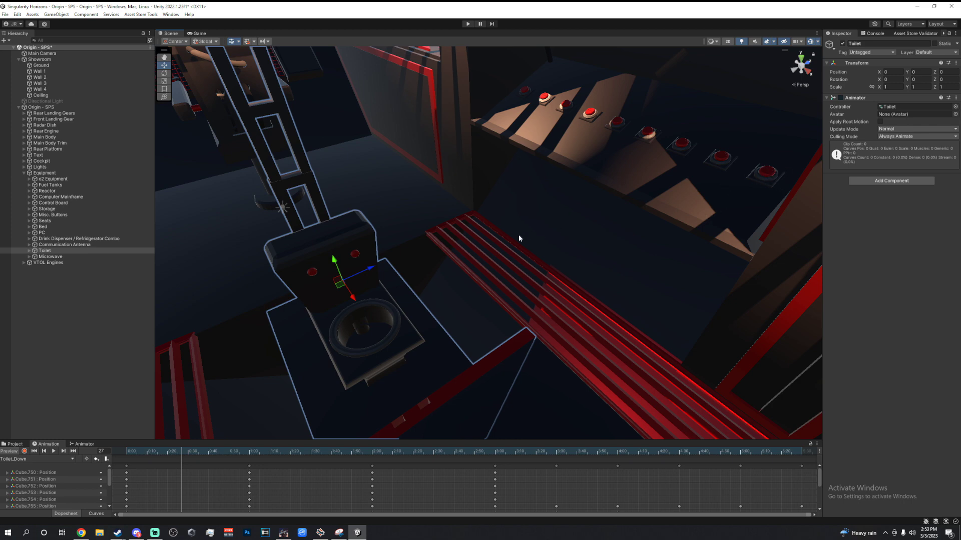
pyautogui.moveTo(518, 239); pyautogui.dragTo(497, 210, button='right')
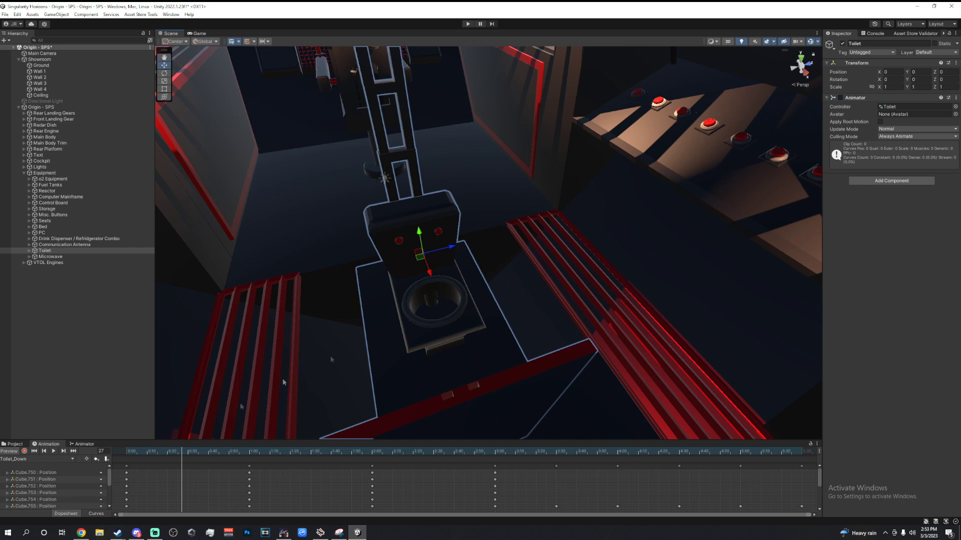
pyautogui.click(53, 451)
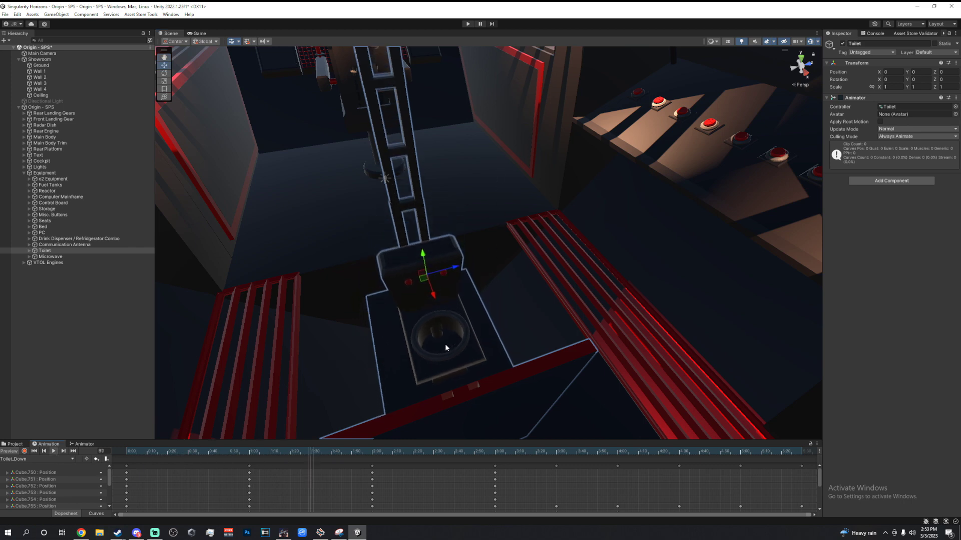
pyautogui.moveTo(458, 319); pyautogui.dragTo(514, 295, button='right')
pyautogui.moveTo(382, 392); pyautogui.dragTo(208, 326, button='right')
# Step: Select the Lights group, collapse the Equipment group, and examine the ship's exterior from outside
pyautogui.click(63, 169)
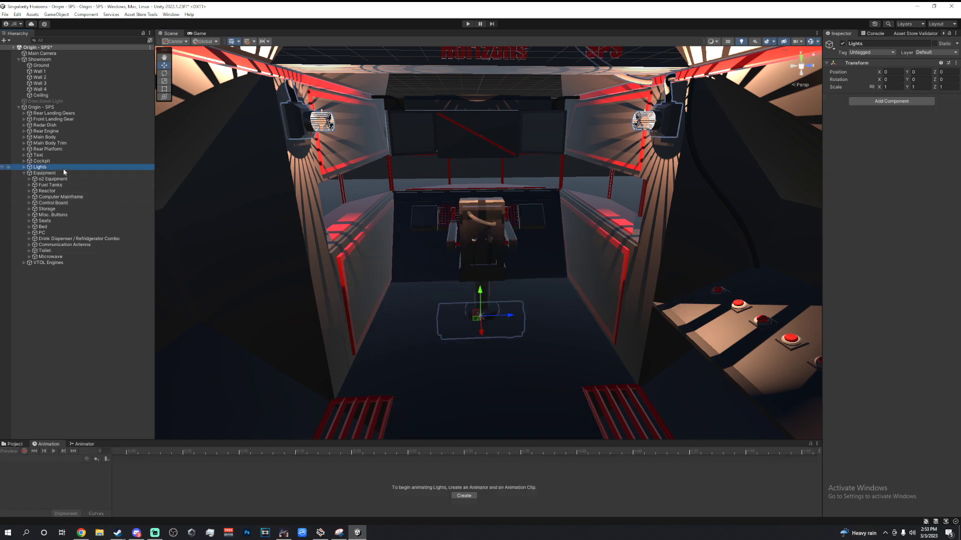
pyautogui.click(24, 173)
pyautogui.moveTo(403, 226); pyautogui.dragTo(945, 211, button='right')
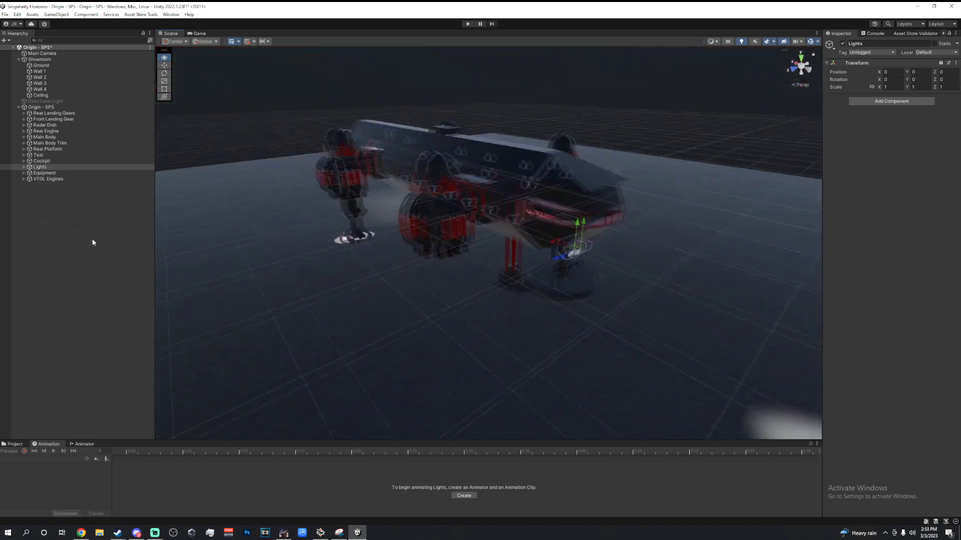
pyautogui.click(531, 106)
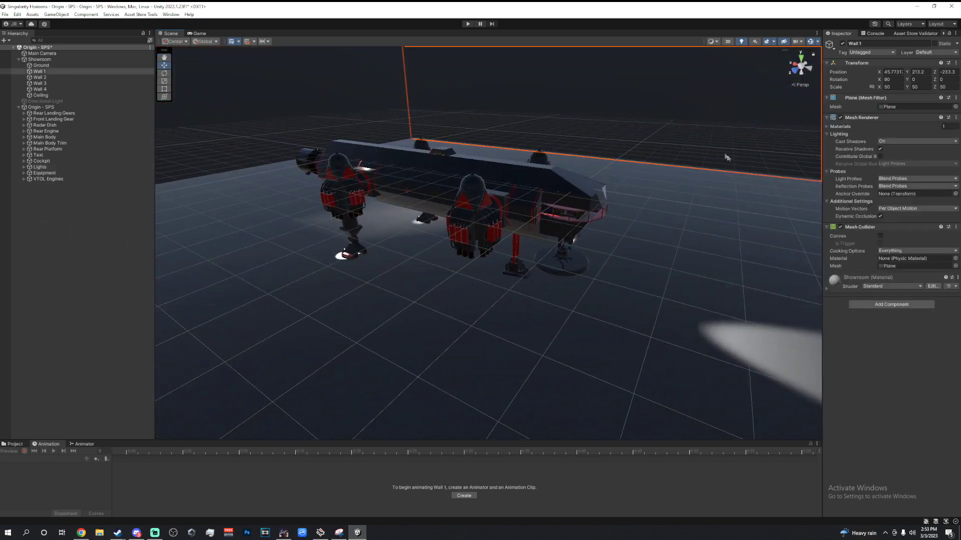
pyautogui.moveTo(725, 159); pyautogui.dragTo(678, 144, button='right')
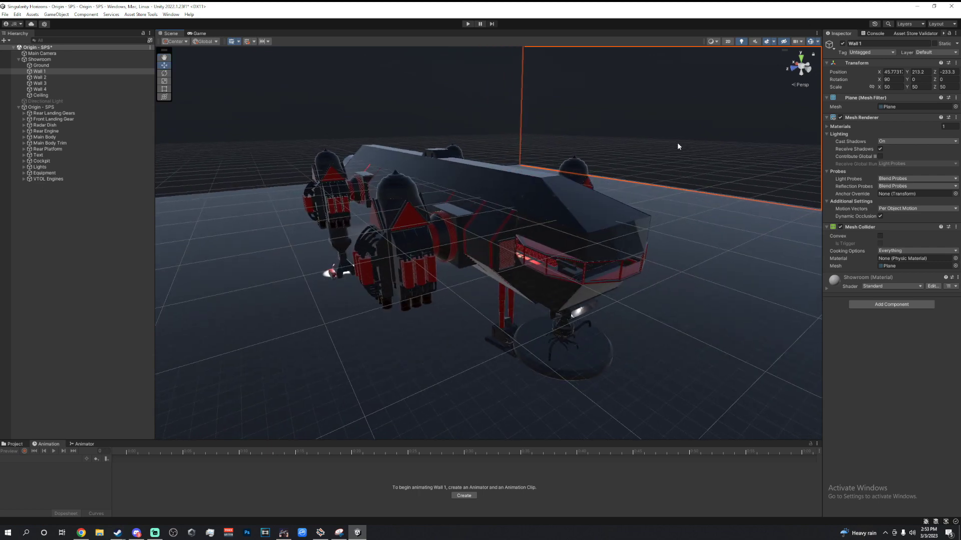